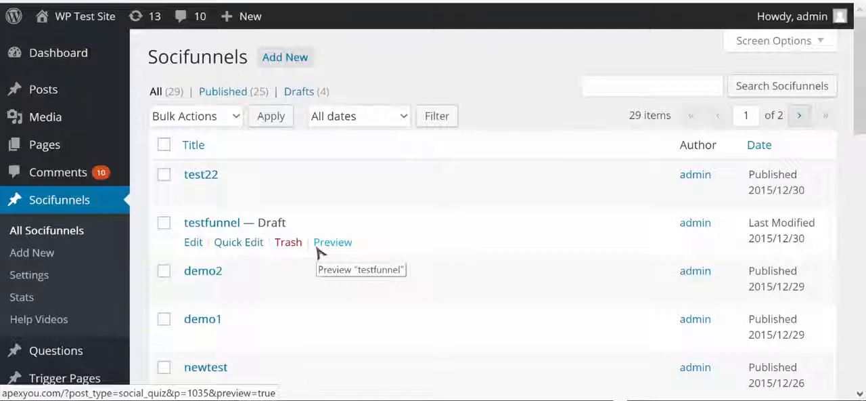
Step: Open the Socipage test trigger page for editing
scroll(321, 250, "down", 1)
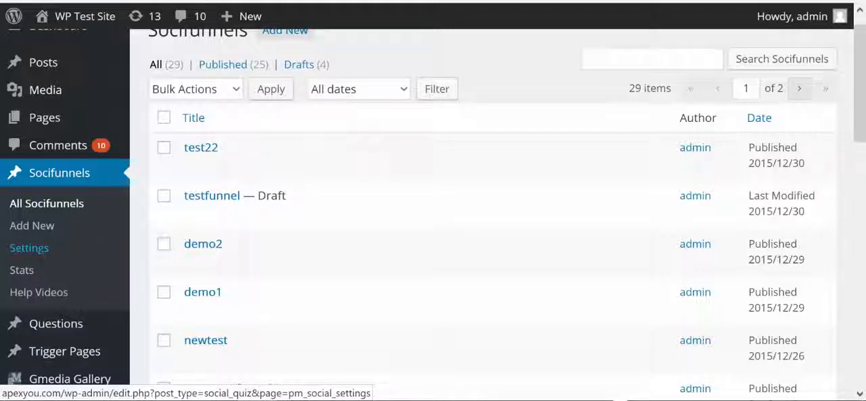
scroll(29, 247, "down", 1)
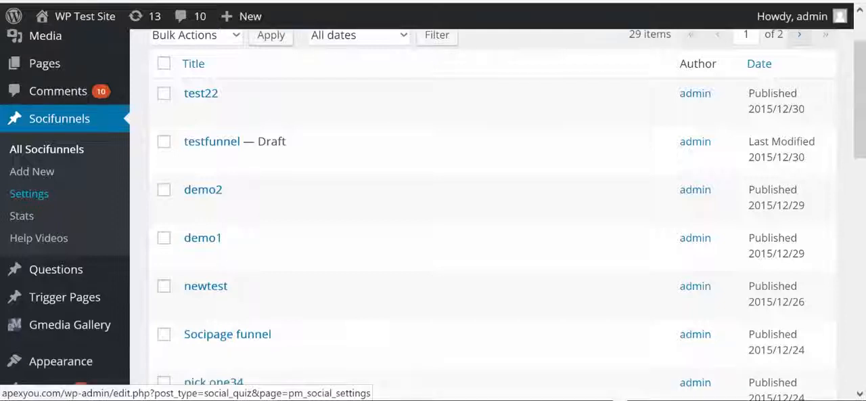
mouse_move(68, 297)
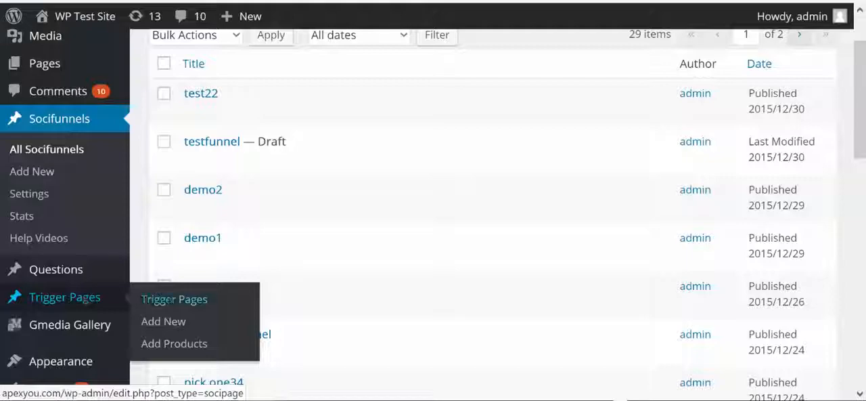
left_click(169, 300)
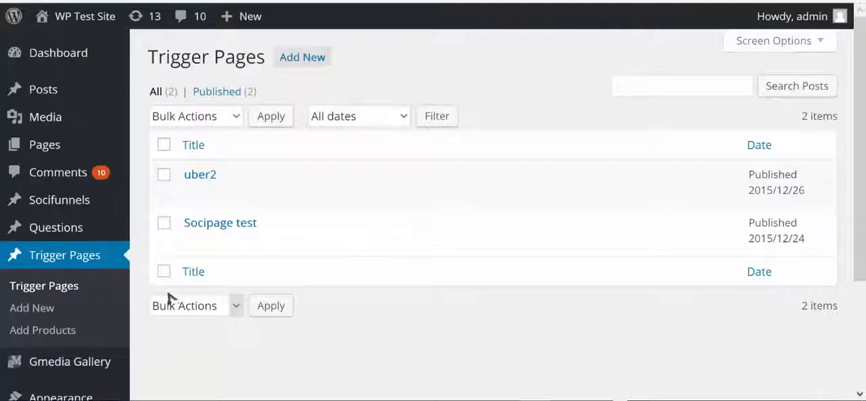
mouse_move(271, 230)
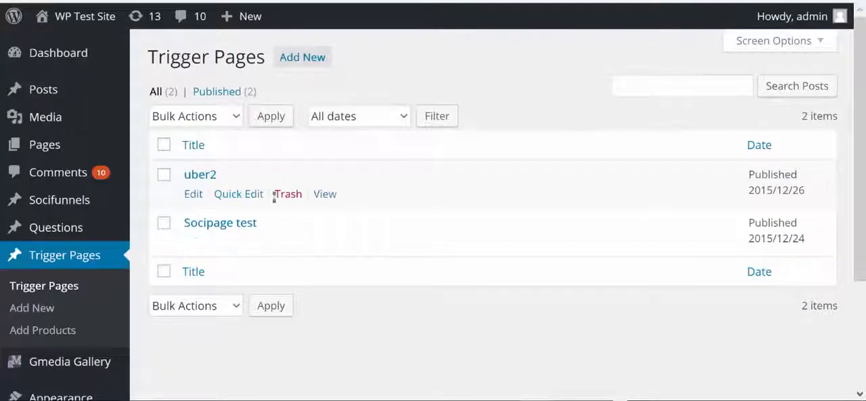
left_click(197, 244)
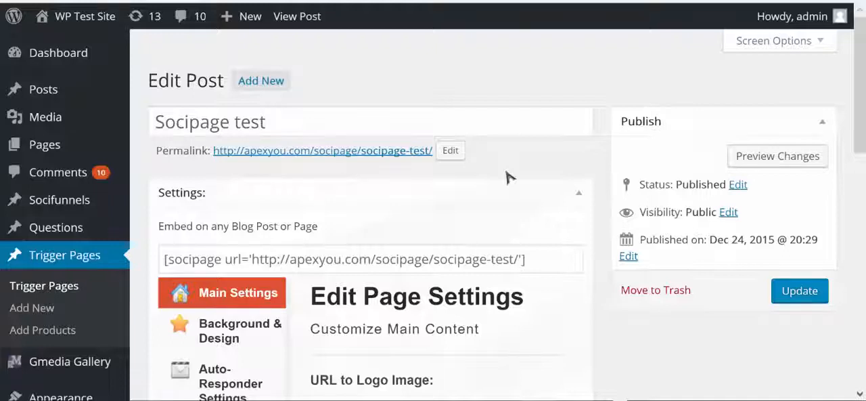
Step: Show the Amazon Content settings of the Socipage test page and review its display options and product list
scroll(528, 177, "down", 2)
scroll(542, 179, "down", 1)
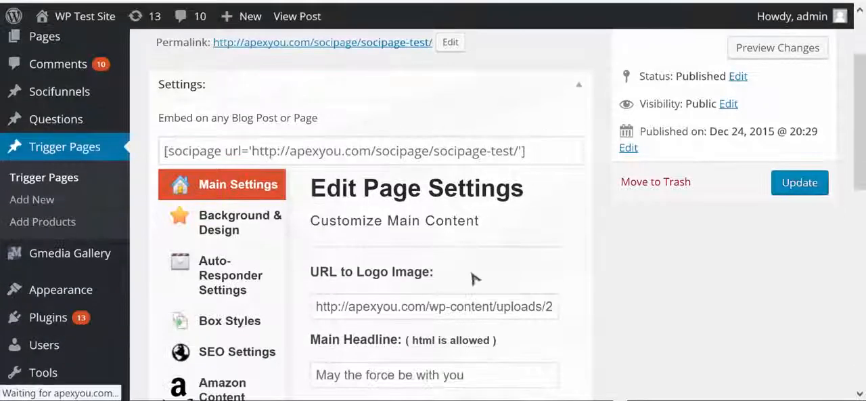
scroll(572, 270, "down", 1)
scroll(586, 263, "down", 1)
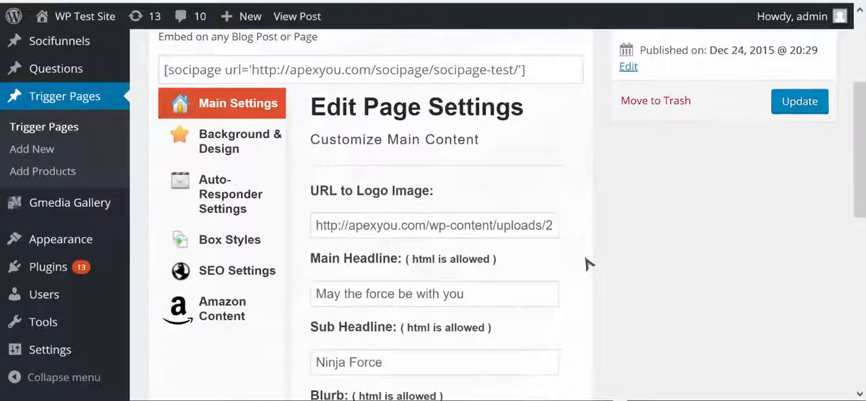
left_click(232, 313)
scroll(410, 210, "down", 3)
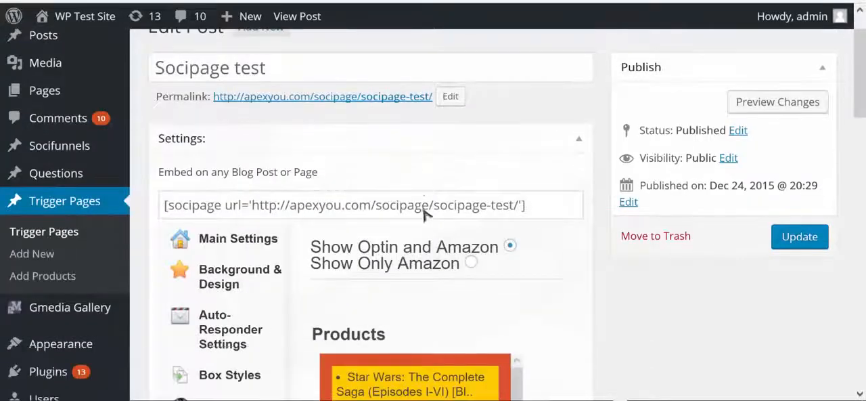
scroll(423, 210, "down", 3)
scroll(551, 245, "up", 1)
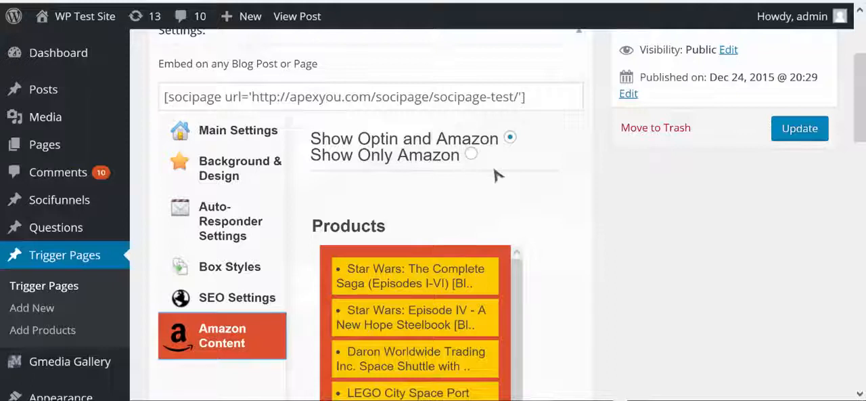
Step: View the live Socipage test page from its permalink in a separate tab, then return to the editor
scroll(498, 172, "up", 4)
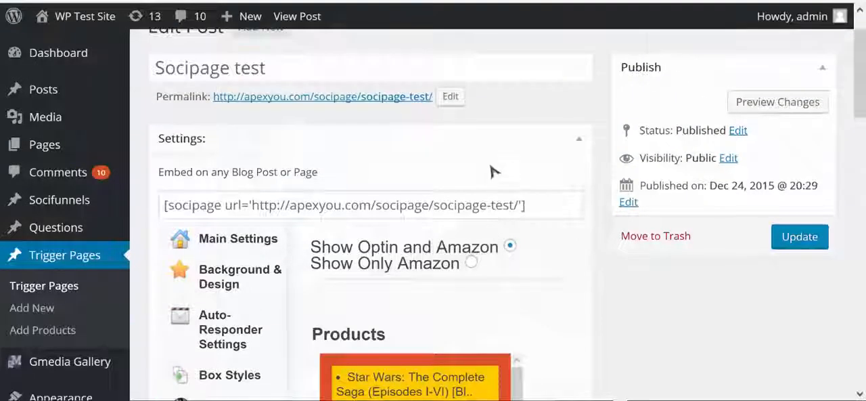
right_click(398, 99)
left_click(407, 109)
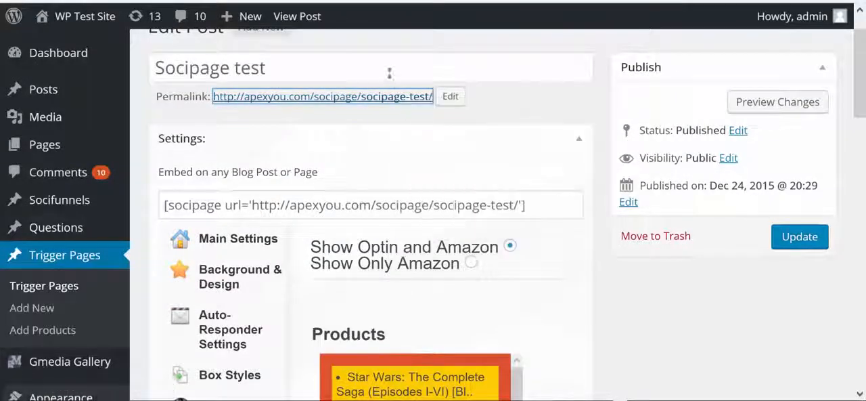
left_click(549, 1)
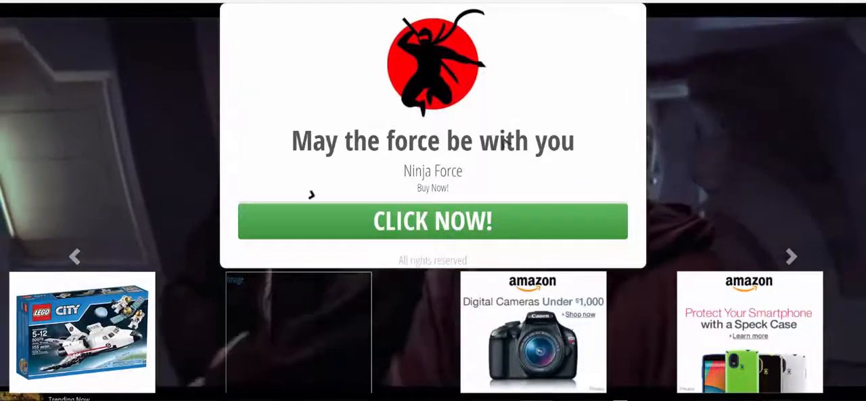
key("ctrl+w")
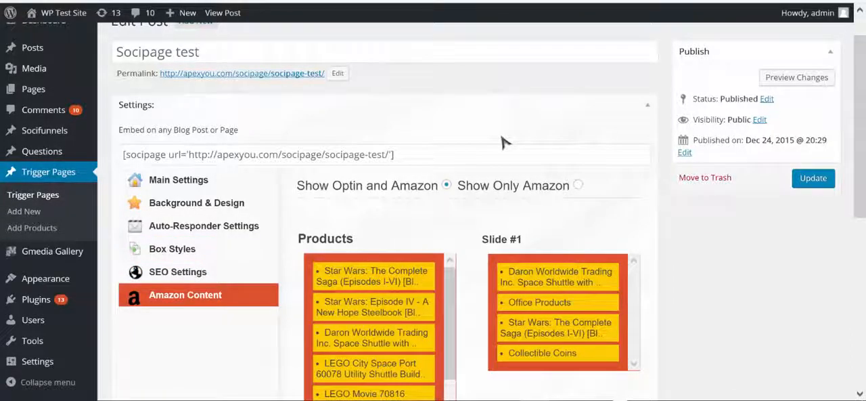
Step: Compare the Amazon products and categories assigned to each slide with the product carousel on the live page
scroll(503, 142, "down", 1)
scroll(503, 142, "down", 1)
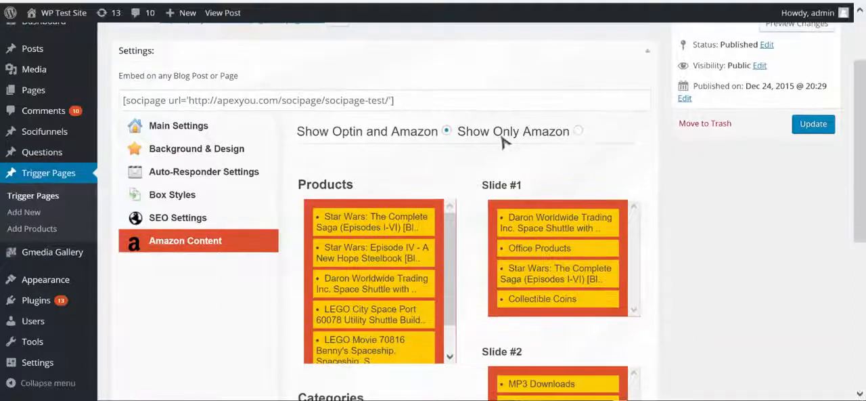
scroll(503, 142, "down", 1)
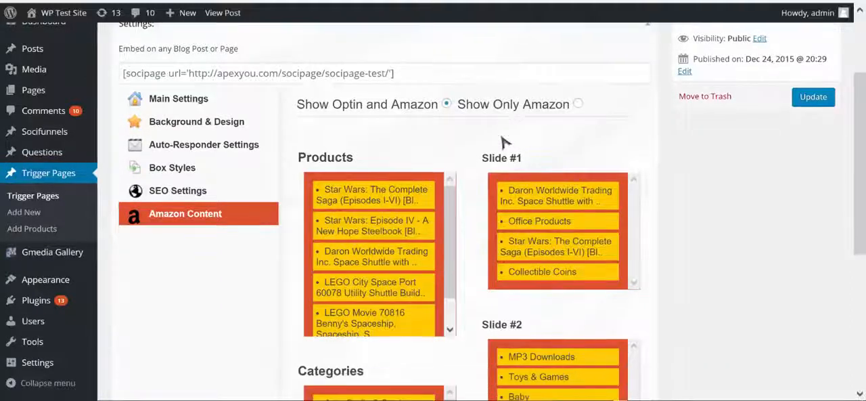
scroll(503, 142, "down", 3)
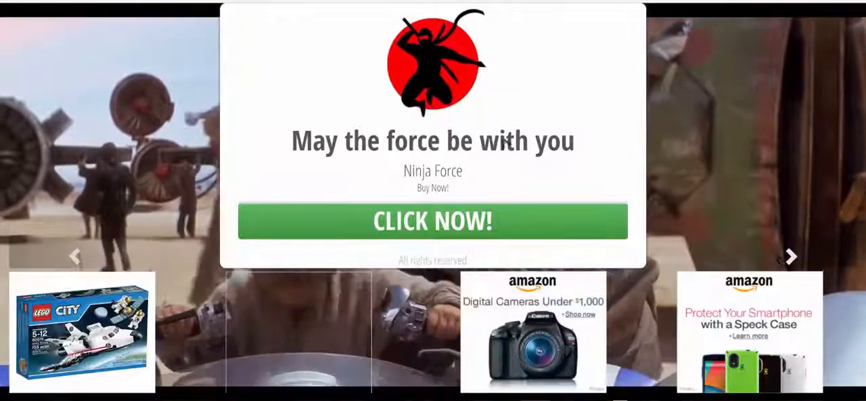
key("ctrl+Tab")
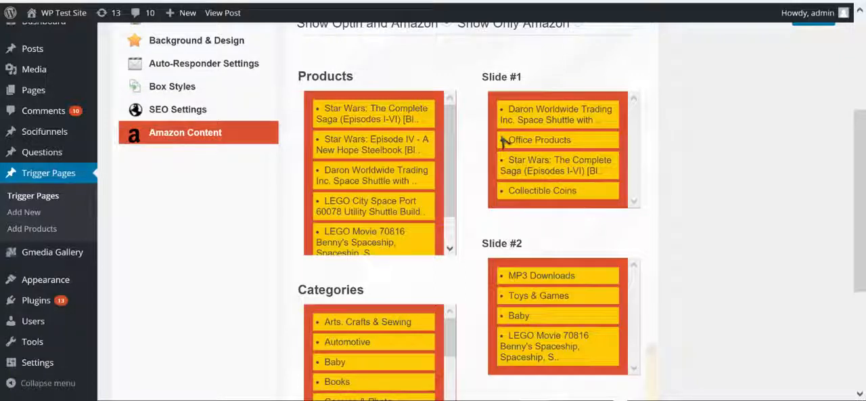
scroll(504, 140, "down", 3)
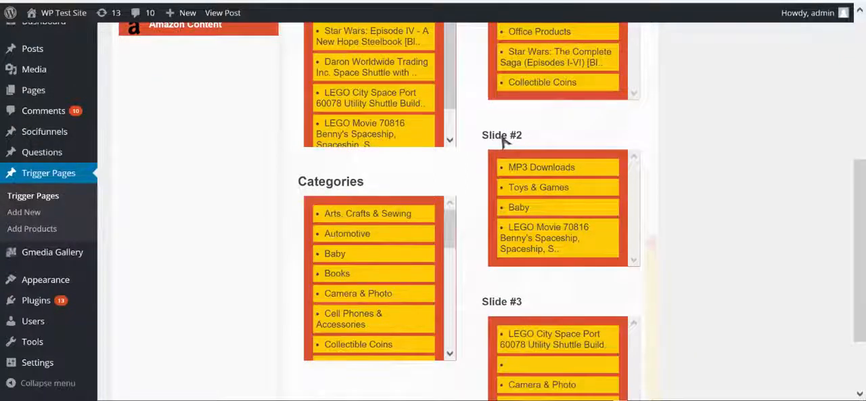
scroll(504, 140, "down", 2)
scroll(504, 140, "up", 4)
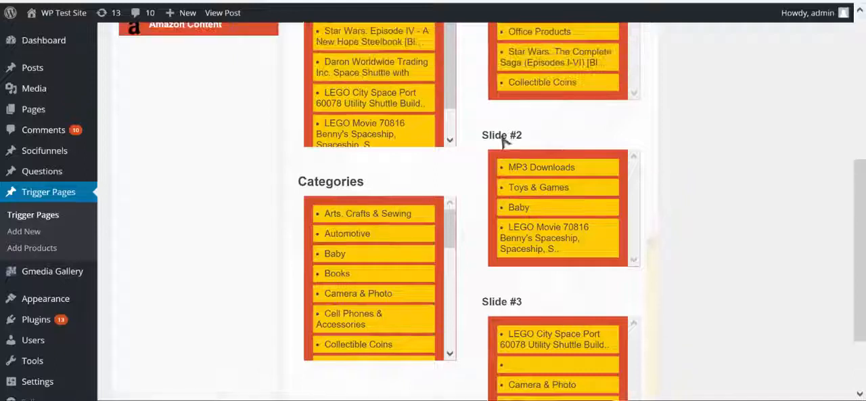
scroll(504, 141, "up", 1)
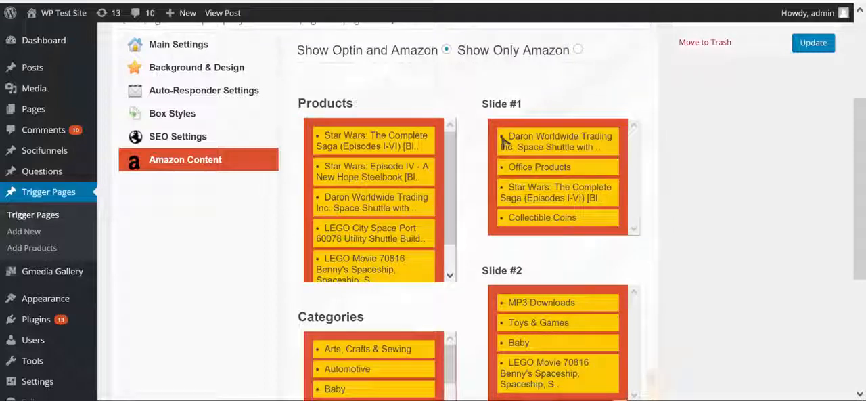
scroll(502, 140, "down", 3)
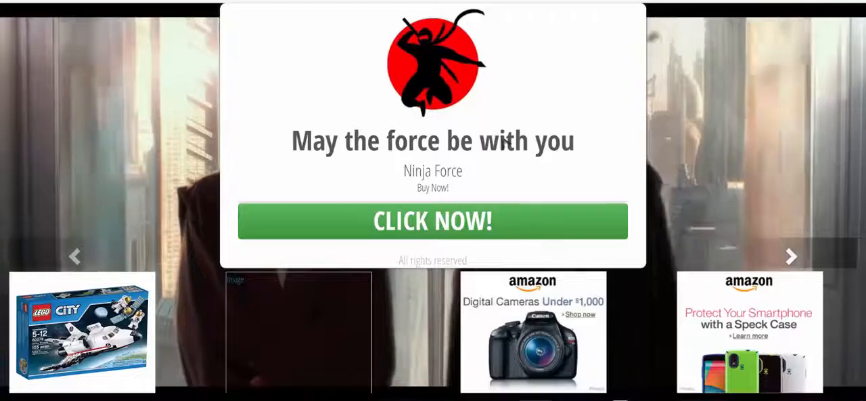
key("ctrl+Tab")
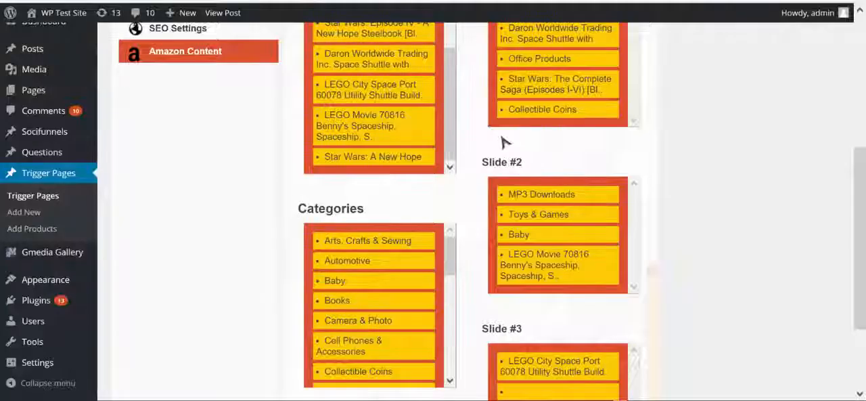
Step: Examine the available Amazon categories and the items assigned to Slide #2 and Slide #3
scroll(504, 142, "down", 3)
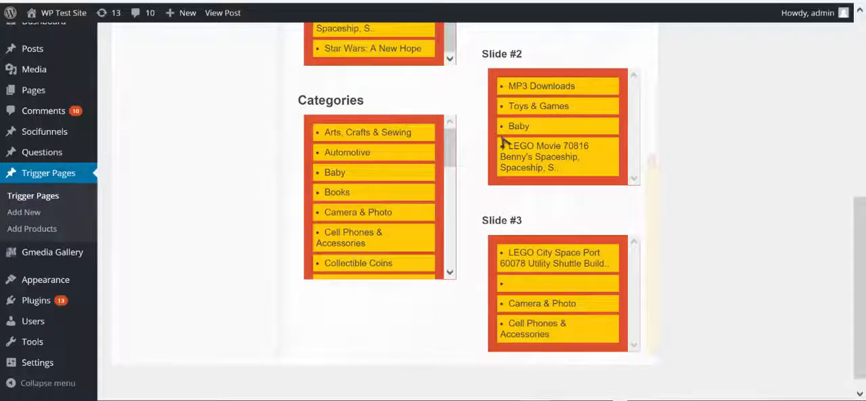
scroll(504, 142, "up", 5)
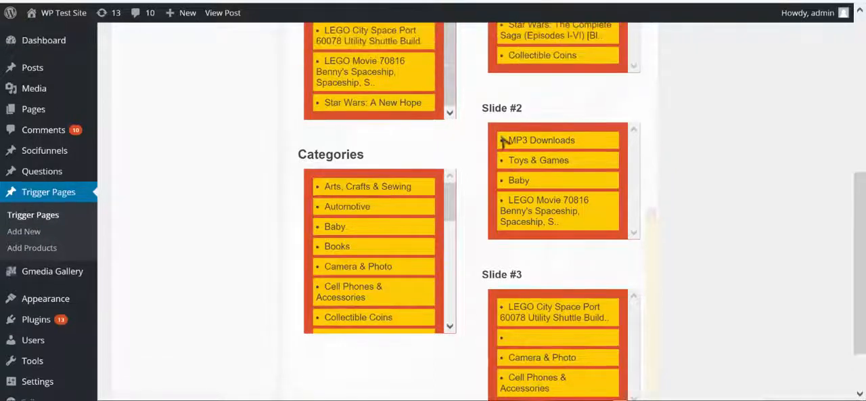
scroll(504, 142, "down", 2)
scroll(504, 142, "down", 2)
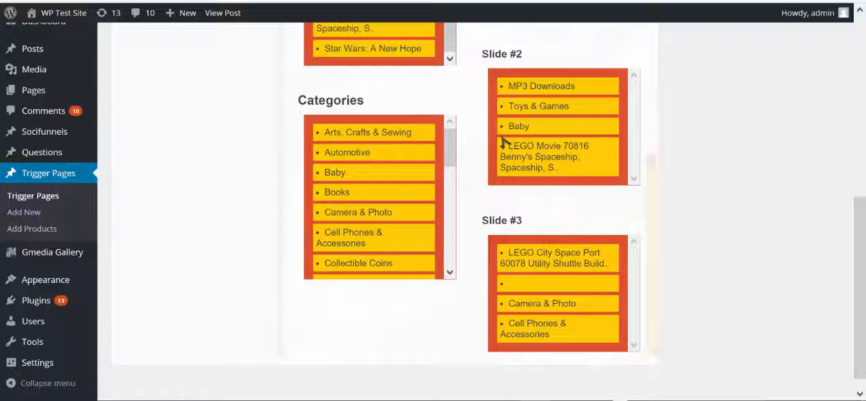
mouse_move(347, 152)
left_mouse_down()
mouse_move(458, 247)
mouse_move(533, 290)
mouse_move(369, 245)
left_mouse_up()
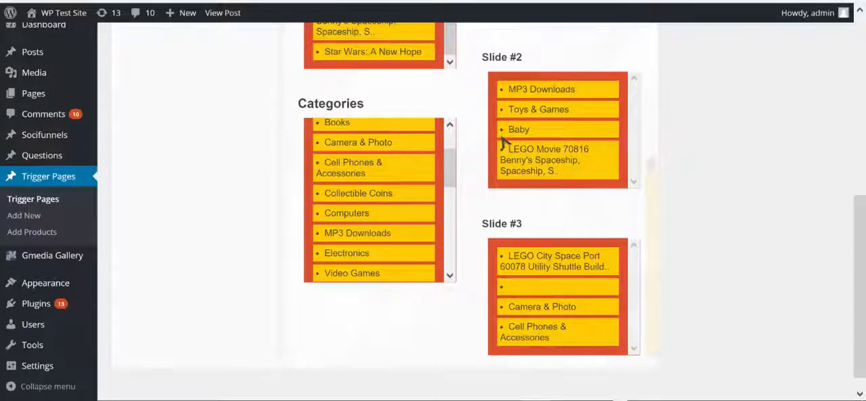
Step: Replace the Daron Worldwide Trading space shuttle in Slide #1 with the Camera & Photo category, returning the shuttle to Products
scroll(504, 143, "up", 3)
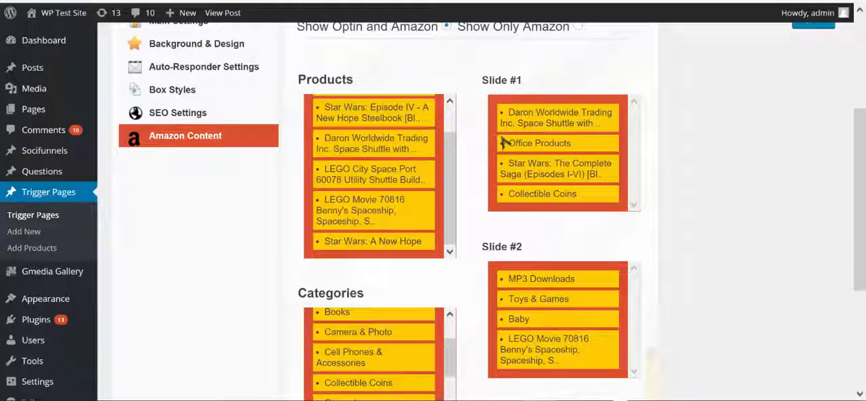
mouse_move(555, 117)
left_mouse_down()
mouse_move(455, 114)
mouse_move(399, 135)
left_mouse_up()
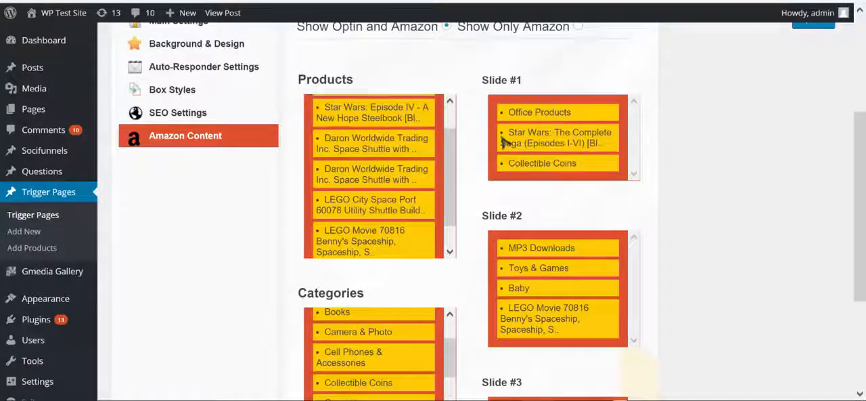
mouse_move(358, 332)
left_mouse_down()
mouse_move(531, 165)
mouse_move(541, 132)
left_mouse_up()
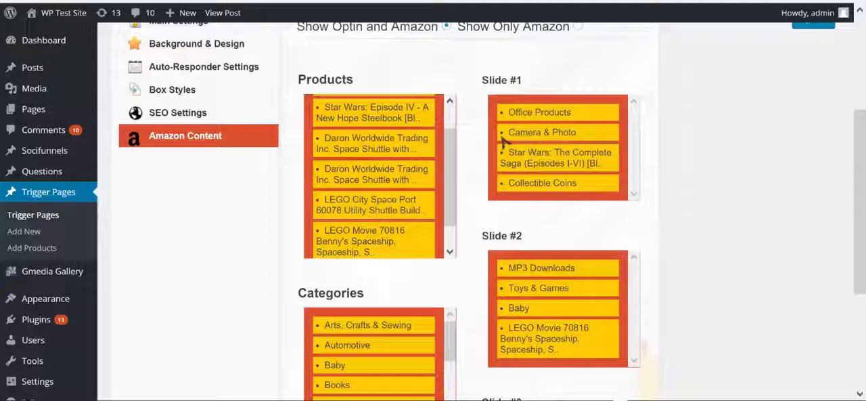
Step: Remove two items from Slide #1, moving Camera & Photo back to Categories and Star Wars: The Complete Saga back to Products
scroll(504, 140, "down", 1)
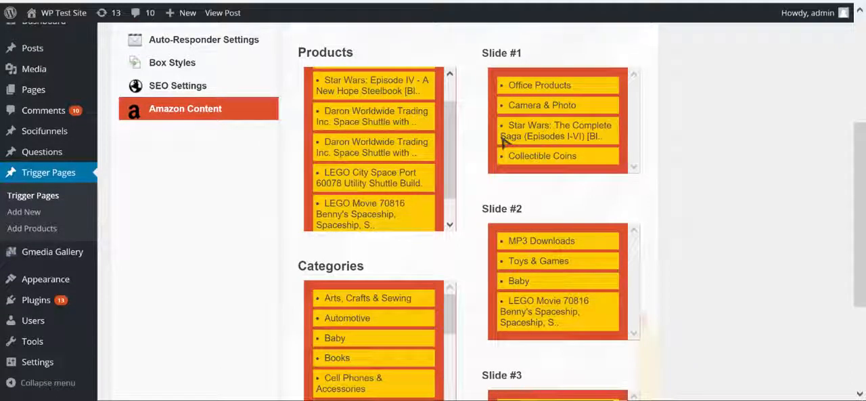
scroll(504, 140, "down", 1)
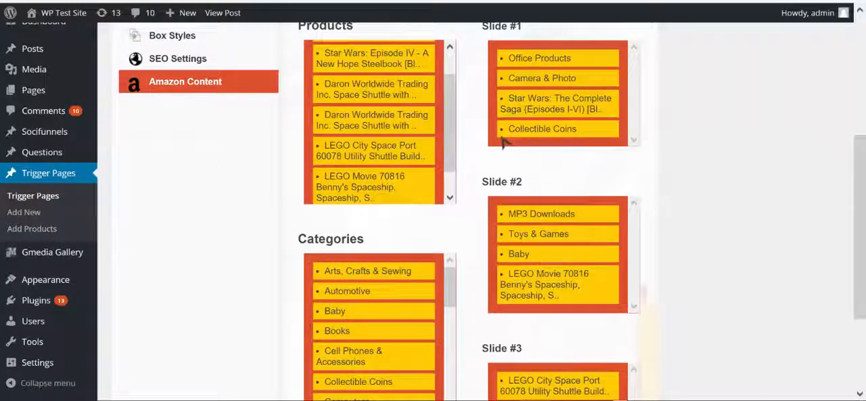
left_click_drag(542, 77, 374, 291)
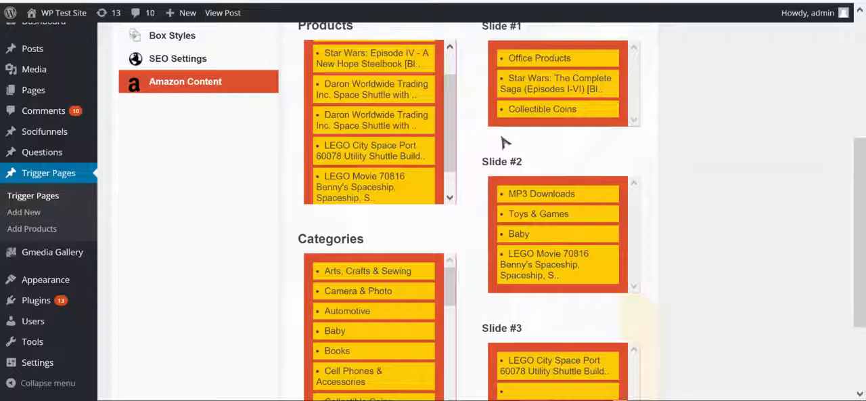
scroll(504, 140, "up", 1)
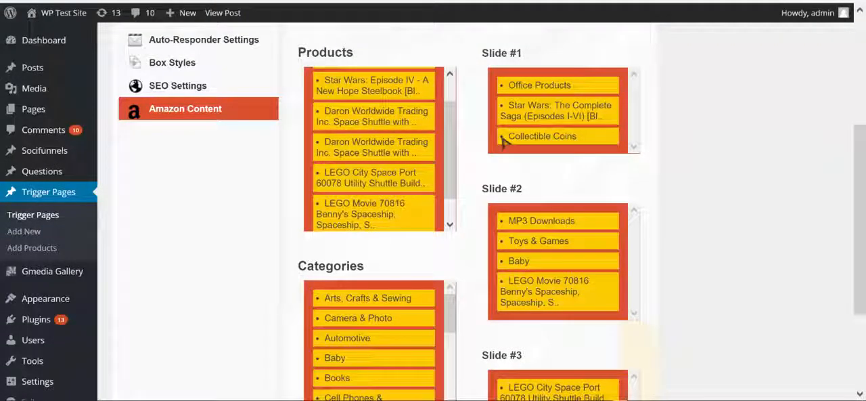
left_click_drag(555, 110, 373, 129)
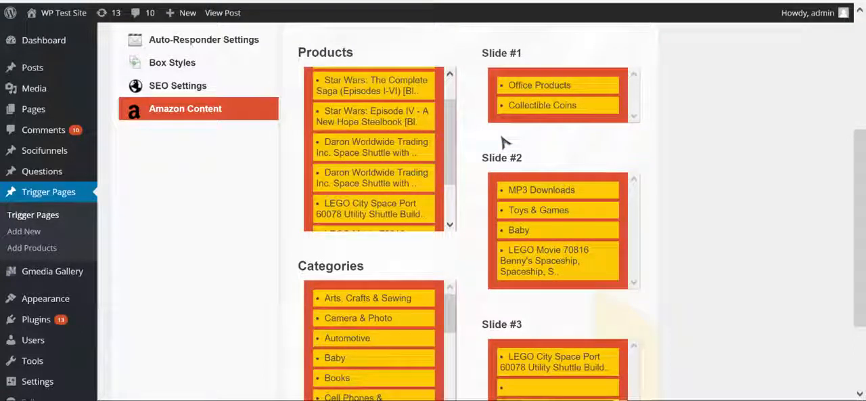
Step: Open the Add Products page and remove Star Wars: A New Hope from the selected products
scroll(504, 142, "down", 3)
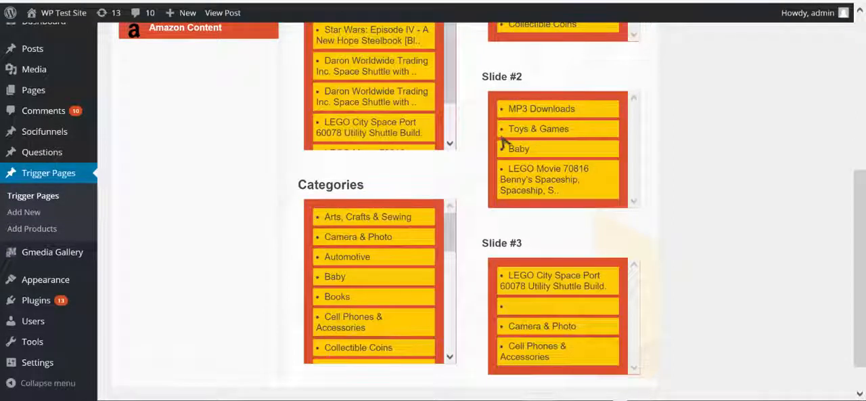
scroll(504, 143, "up", 3)
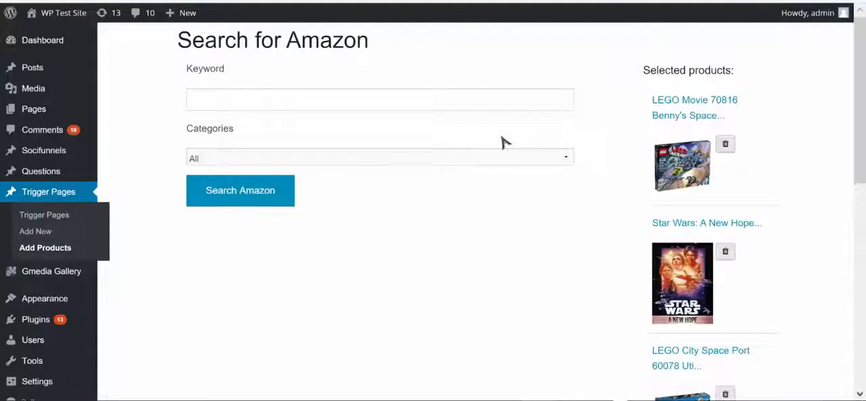
scroll(504, 142, "down", 5)
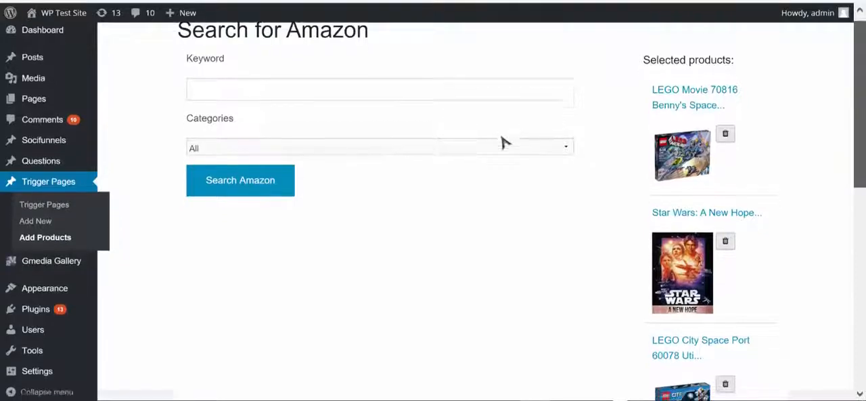
scroll(505, 142, "up", 10)
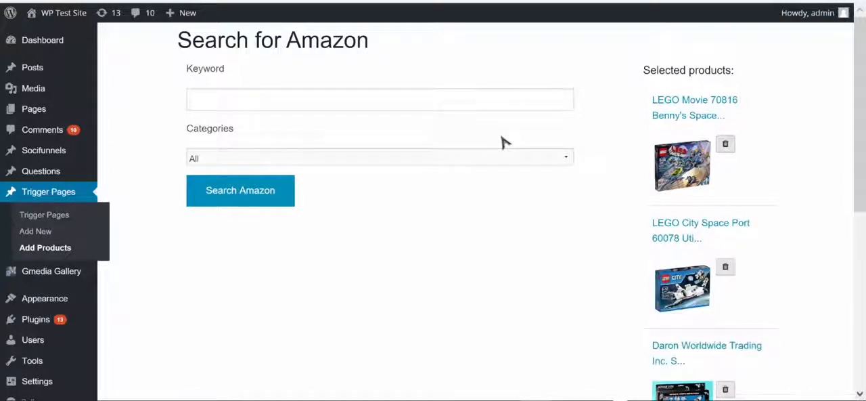
Step: Search Amazon for the keyword "star wars" across all categories
left_click(380, 99)
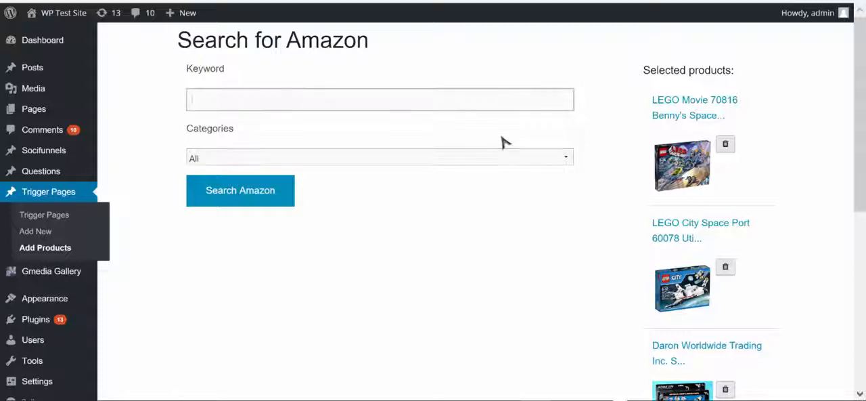
type("star wars")
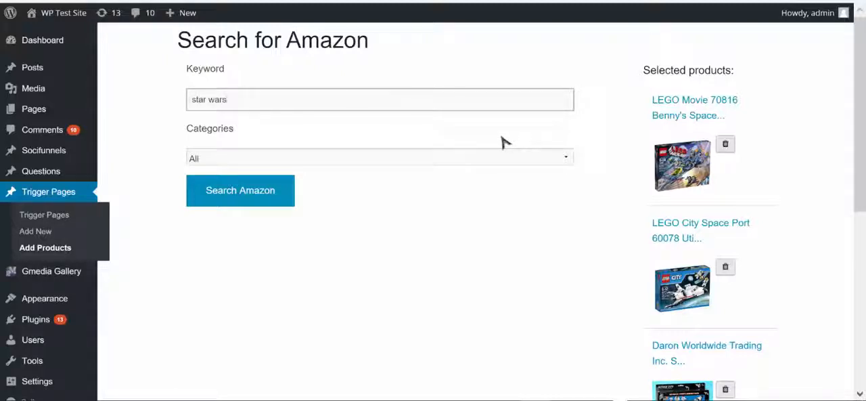
left_click(379, 157)
left_click(380, 157)
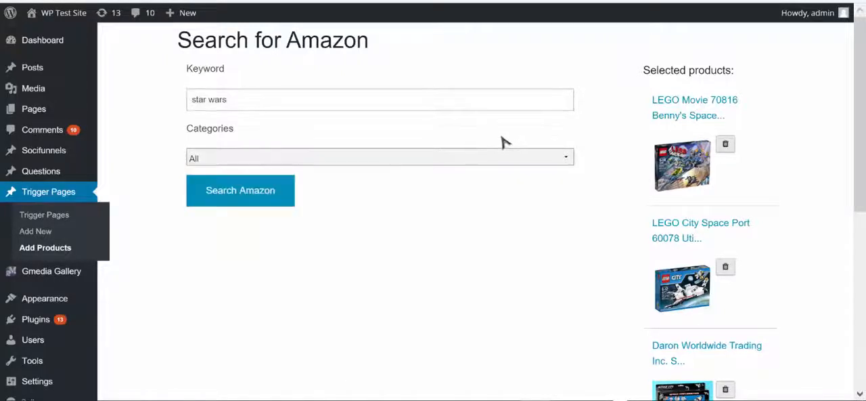
left_click(240, 190)
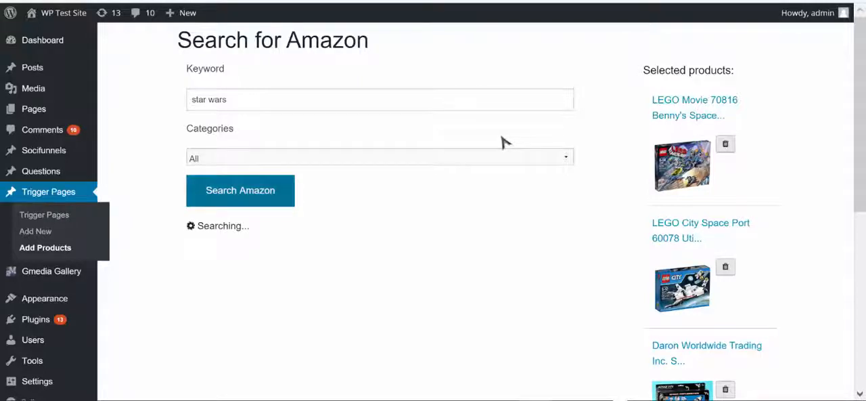
Step: Add Star Wars Trilogy Episodes I-III from the search results to the selected products and check it in that list
scroll(502, 142, "down", 3)
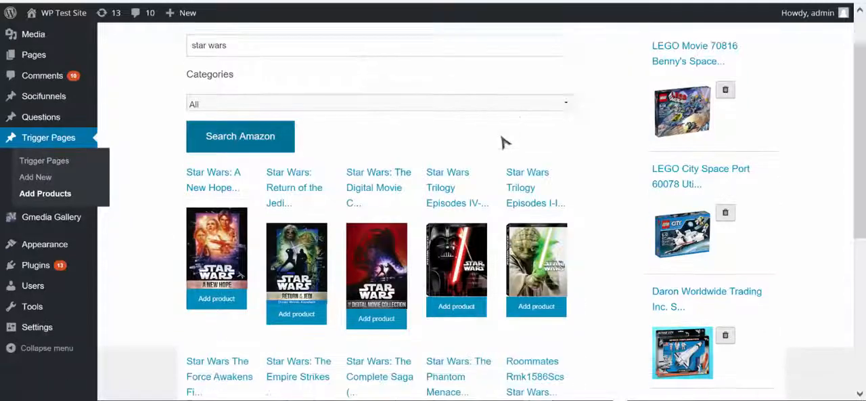
scroll(503, 142, "down", 1)
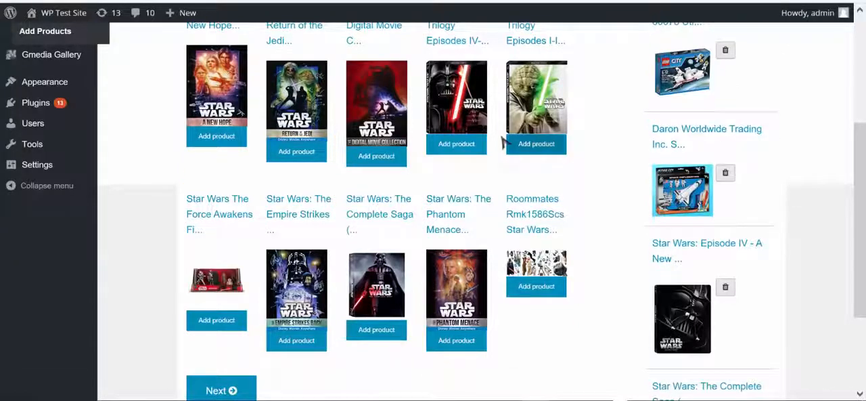
left_click(505, 142)
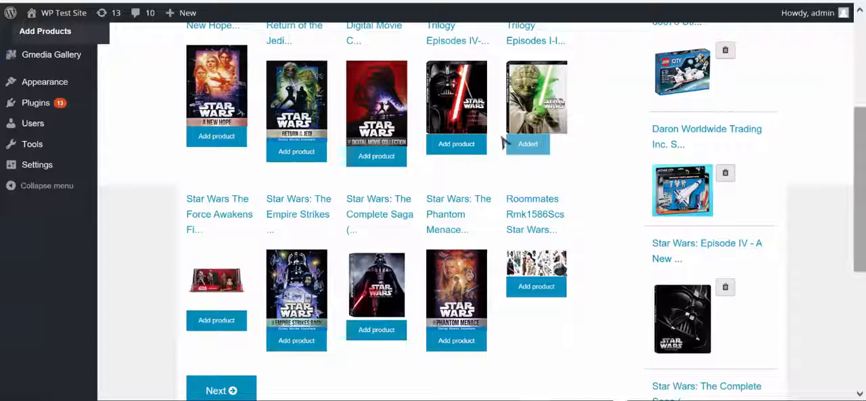
scroll(504, 142, "down", 5)
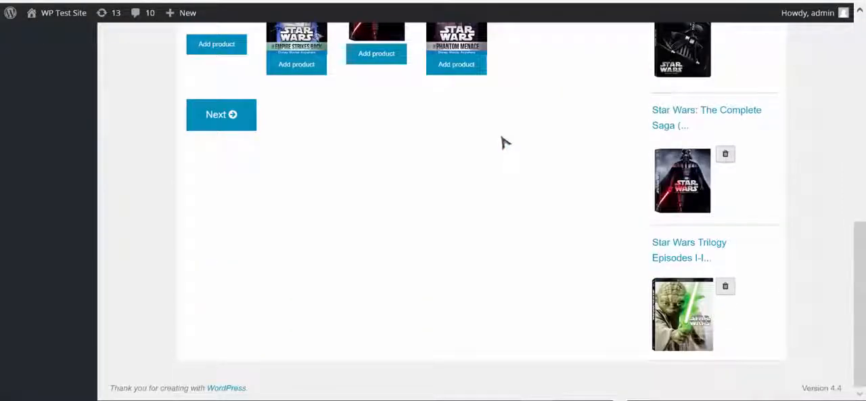
scroll(504, 142, "up", 6)
scroll(504, 143, "down", 3)
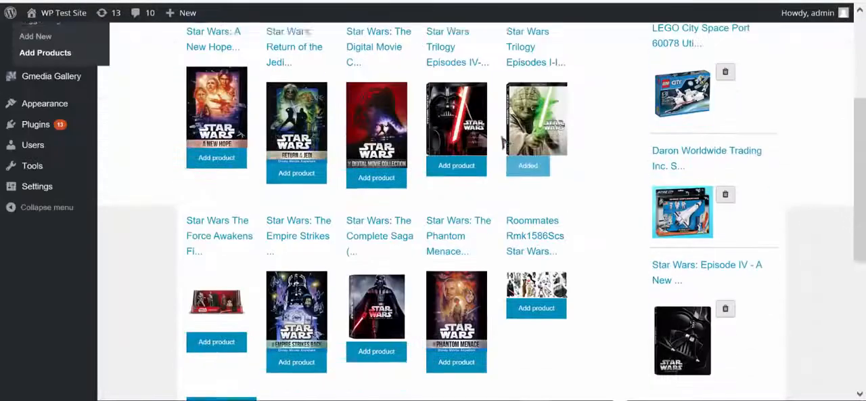
scroll(505, 142, "up", 5)
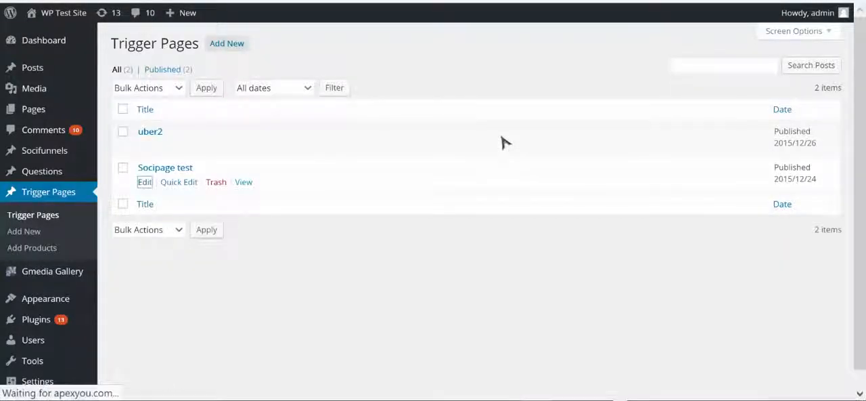
Step: Open the Socipage test trigger page's Amazon Content settings and examine the Products list, Categories and slide assignments
key("Return")
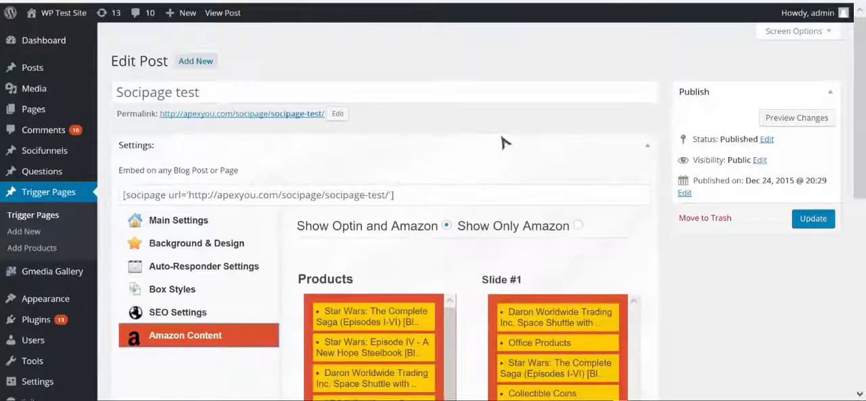
scroll(503, 142, "down", 2)
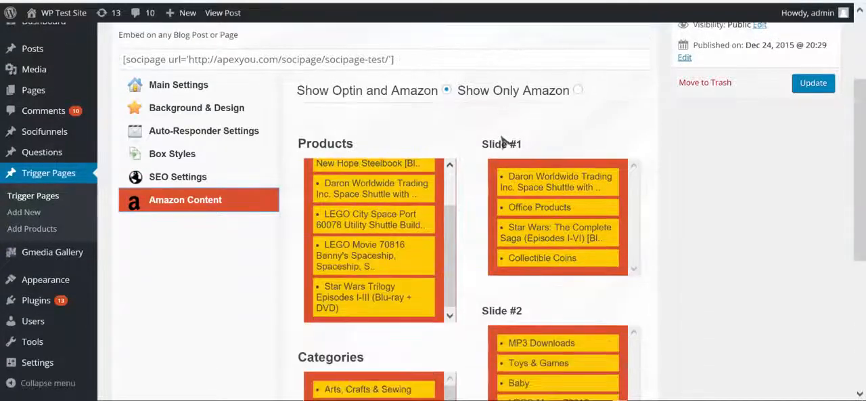
left_click_drag(450, 257, 450, 220)
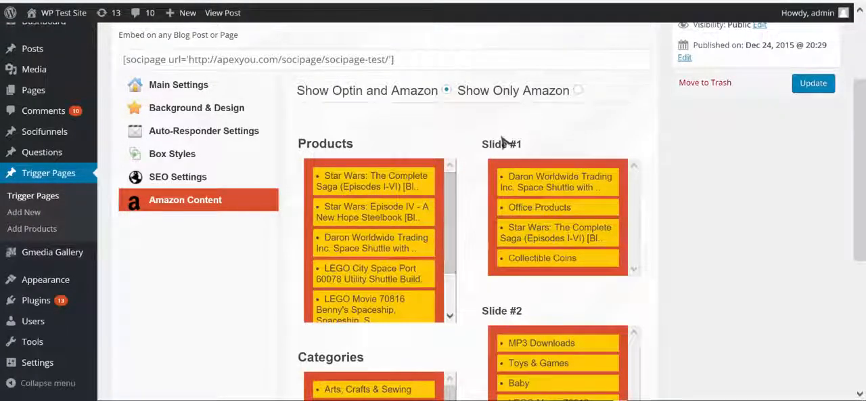
scroll(503, 141, "down", 3)
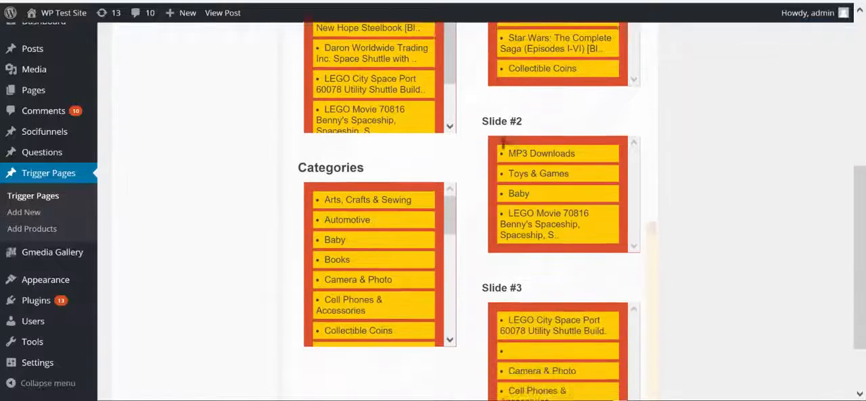
scroll(504, 141, "down", 1)
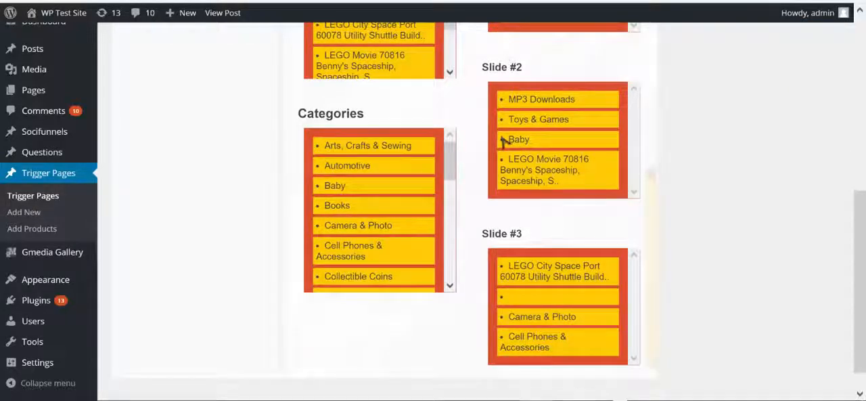
scroll(503, 141, "up", 6)
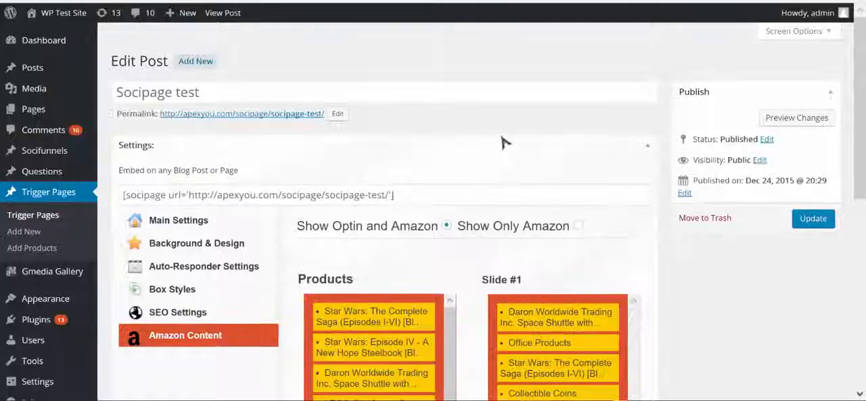
Step: Set the Socipage test page to Show Only Amazon and update it, checking the result on the live page
left_click(578, 225)
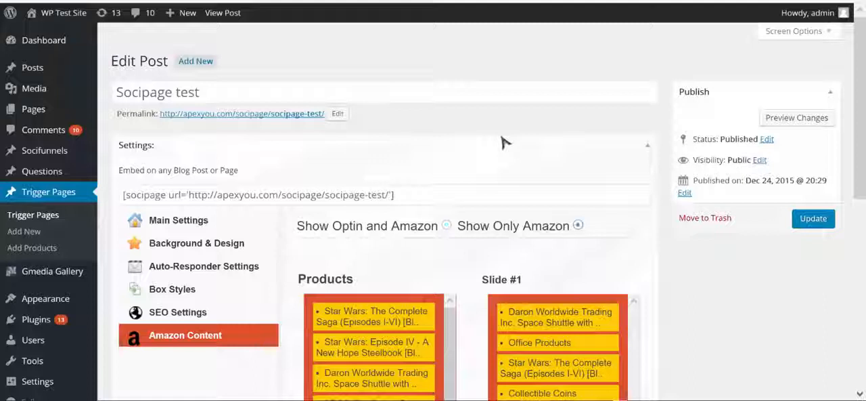
left_click(813, 219)
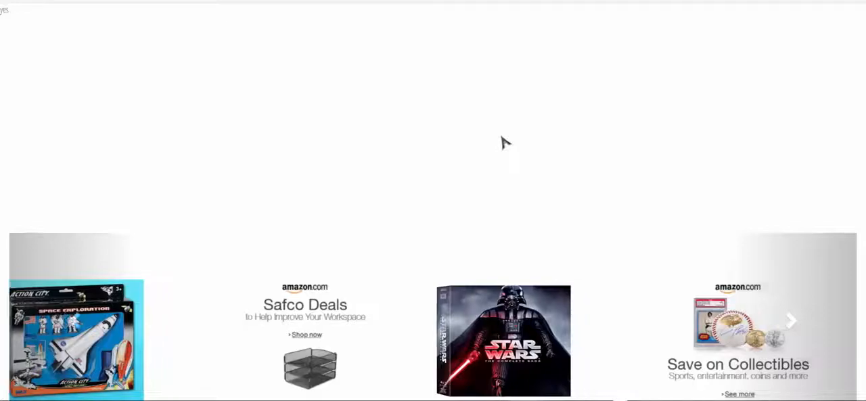
key("alt+Left")
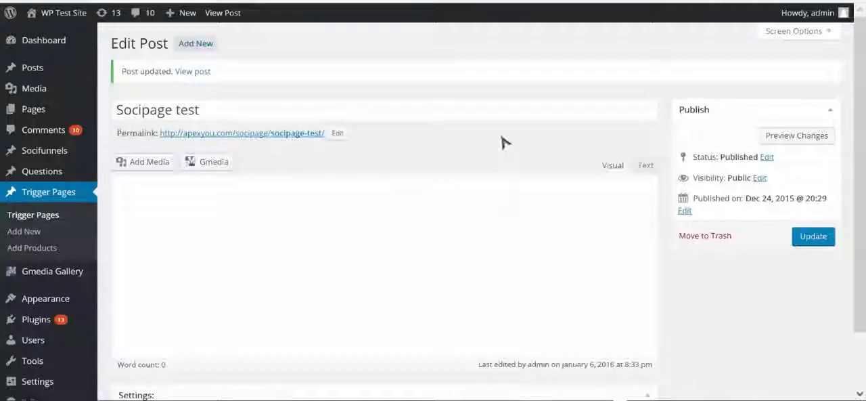